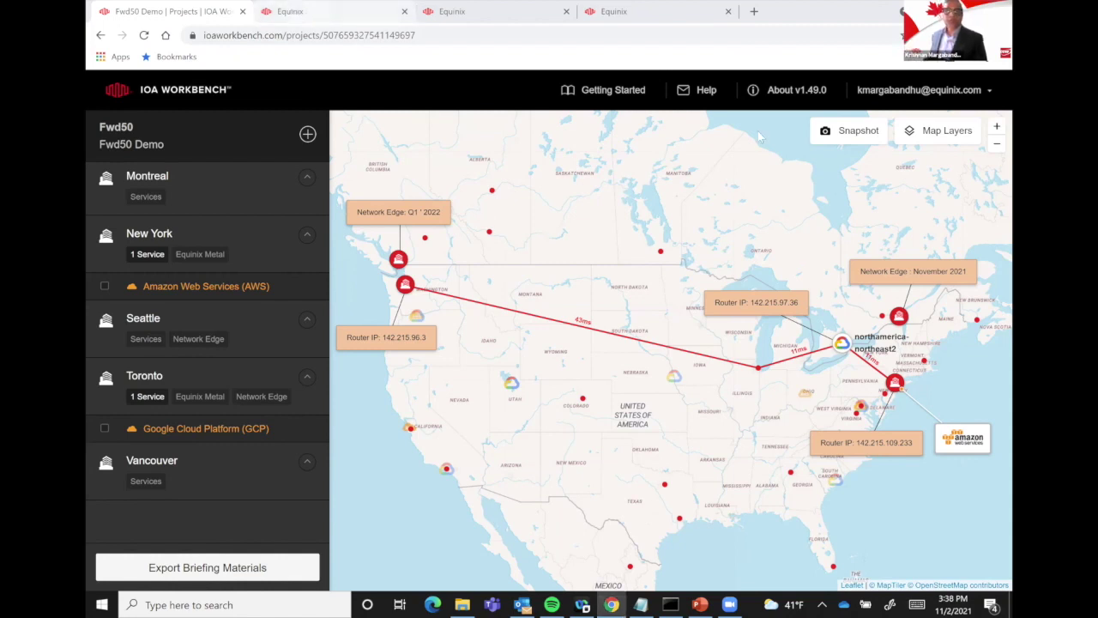
Step: Examine the metro, POD and billing account selections of the VMware SD-WAN Edge draft, cross-checking locations on the IOA Workbench map
{"action": "left_click", "coordinate": [298, 14]}
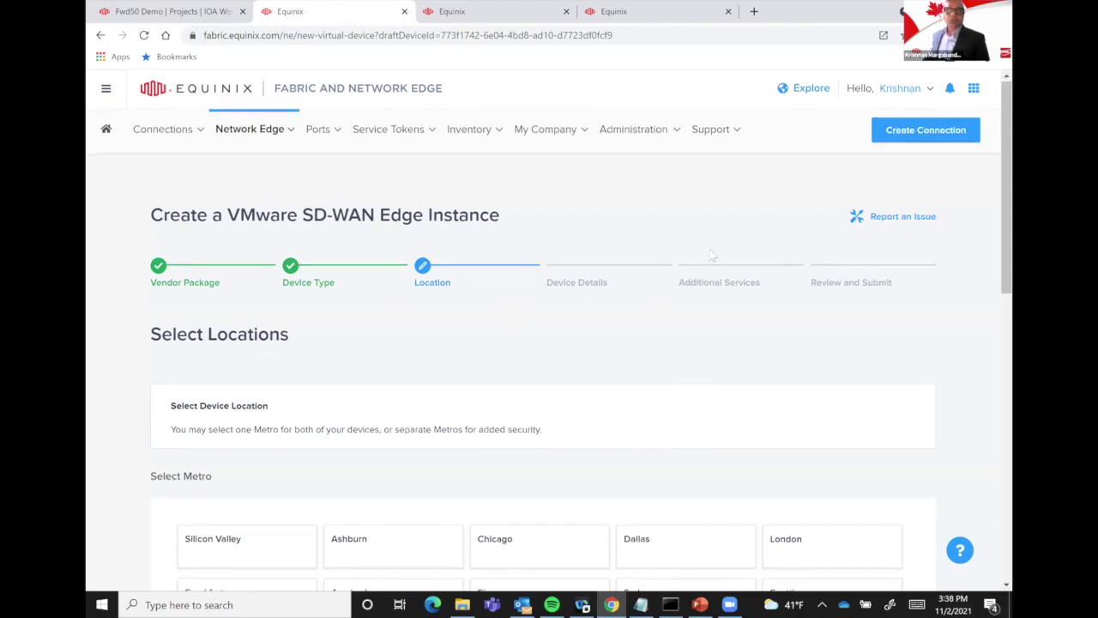
{"action": "scroll", "coordinate": [696, 250], "scroll_direction": "down", "scroll_amount": 1}
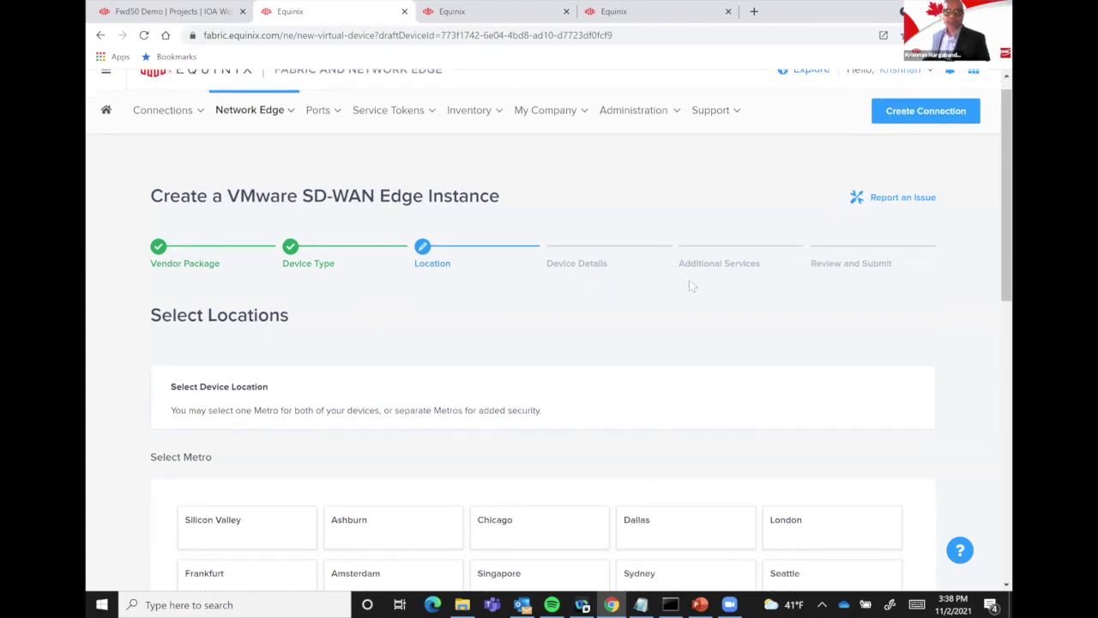
{"action": "scroll", "coordinate": [690, 280], "scroll_direction": "down", "scroll_amount": 2}
{"action": "scroll", "coordinate": [218, 352], "scroll_direction": "down", "scroll_amount": 2}
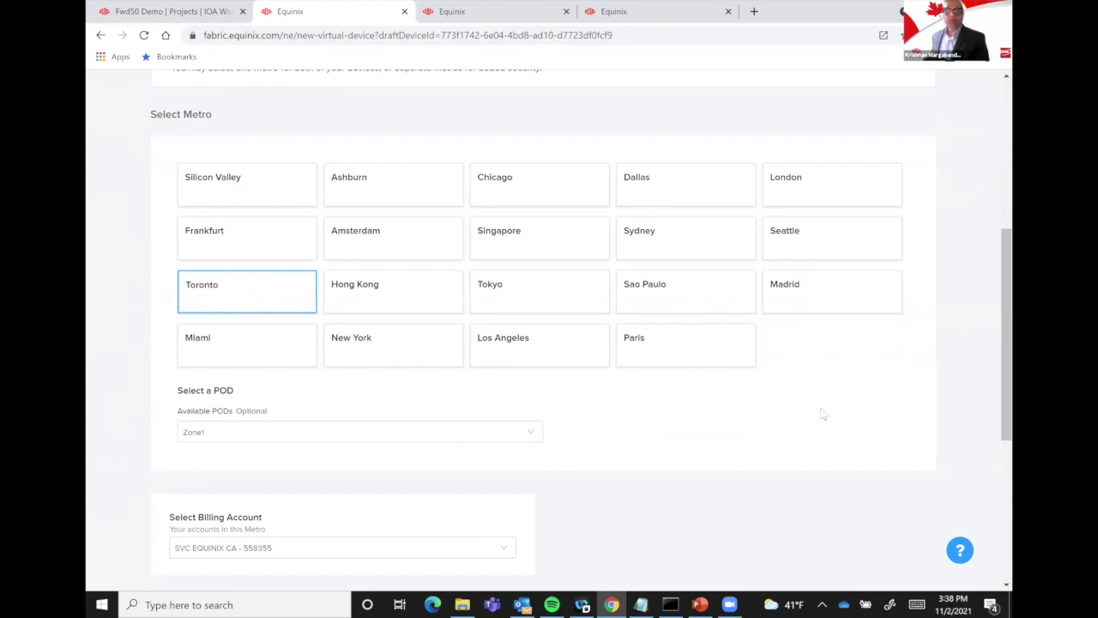
{"action": "scroll", "coordinate": [821, 415], "scroll_direction": "down", "scroll_amount": 2}
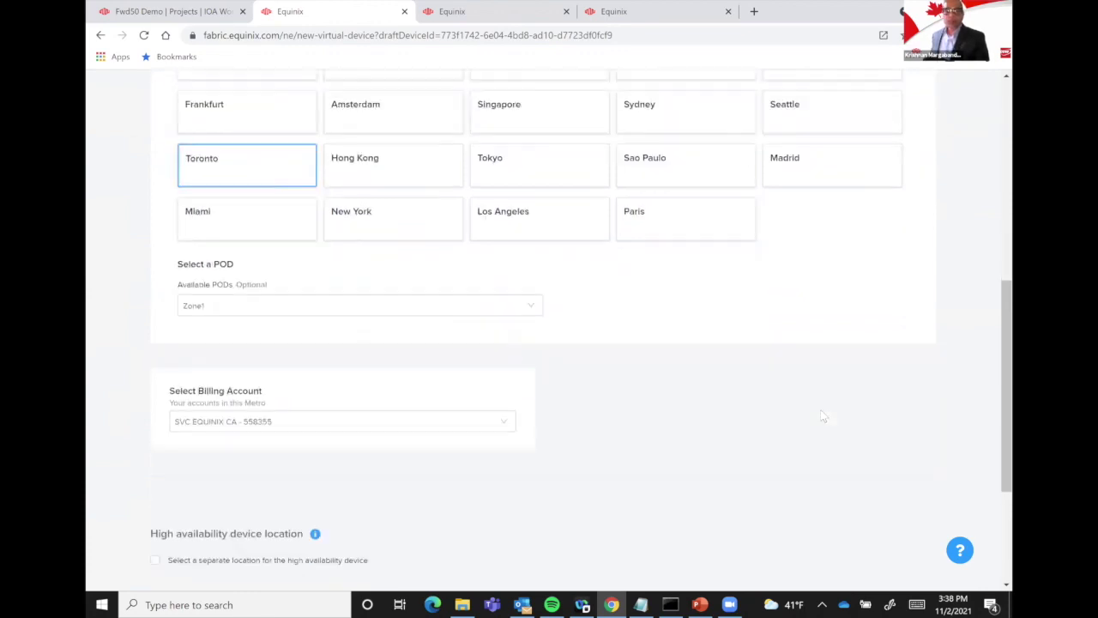
{"action": "scroll", "coordinate": [822, 419], "scroll_direction": "down", "scroll_amount": 1}
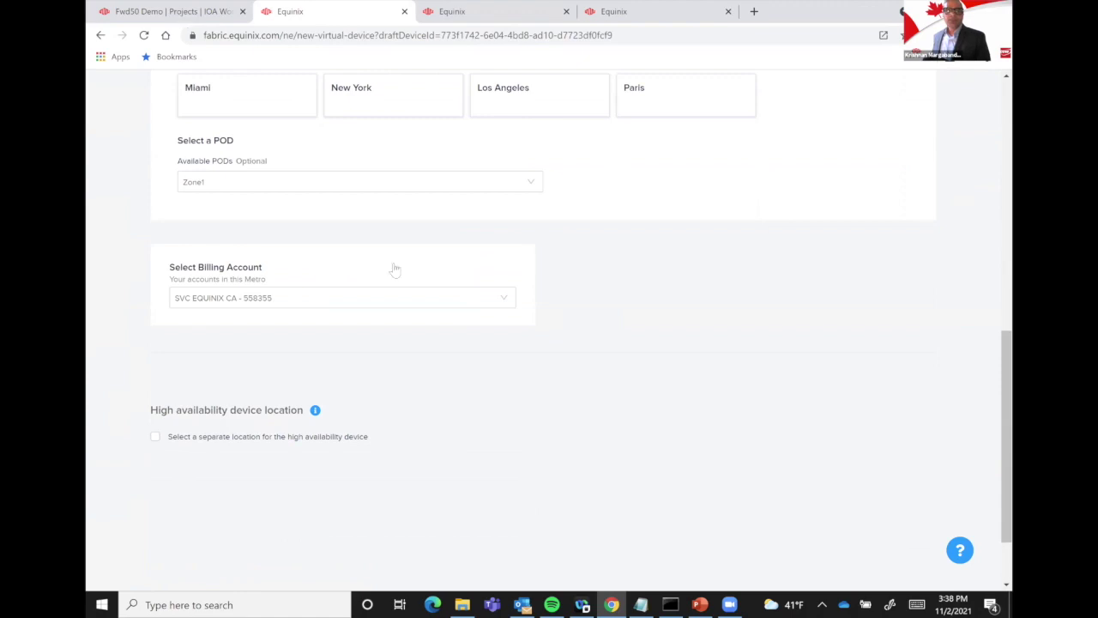
{"action": "key", "text": "ctrl+1"}
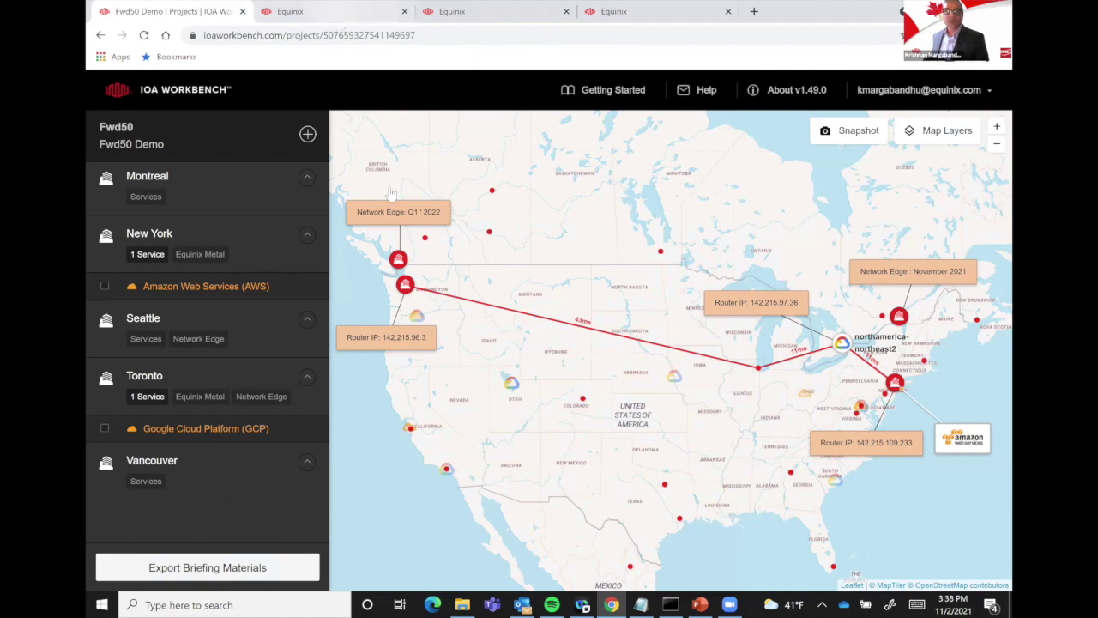
{"action": "key", "text": "ctrl+Tab"}
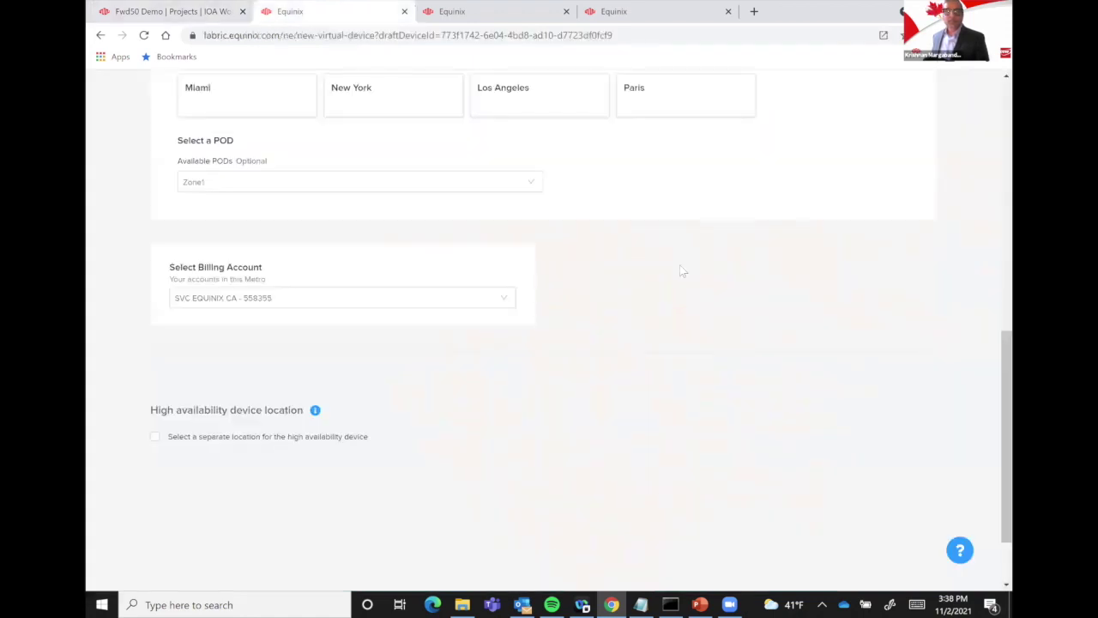
Step: Recheck the location selections, keeping Toronto with Zone1, and proceed to the device details of the SD-WAN Edge draft
{"action": "scroll", "coordinate": [682, 271], "scroll_direction": "up", "scroll_amount": 3}
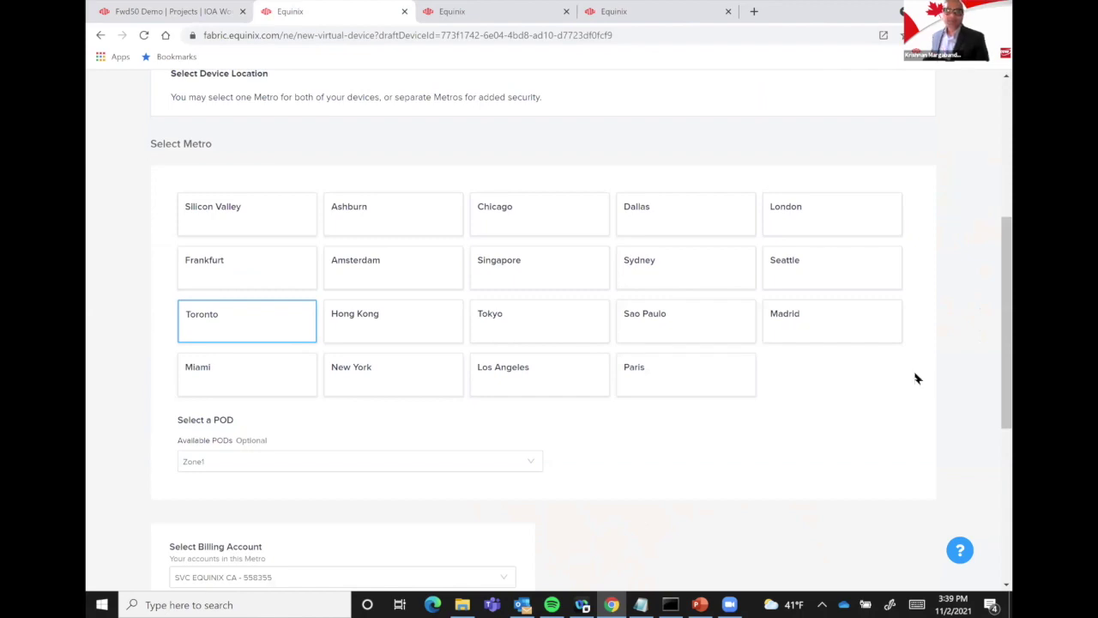
{"action": "scroll", "coordinate": [916, 376], "scroll_direction": "down", "scroll_amount": 2}
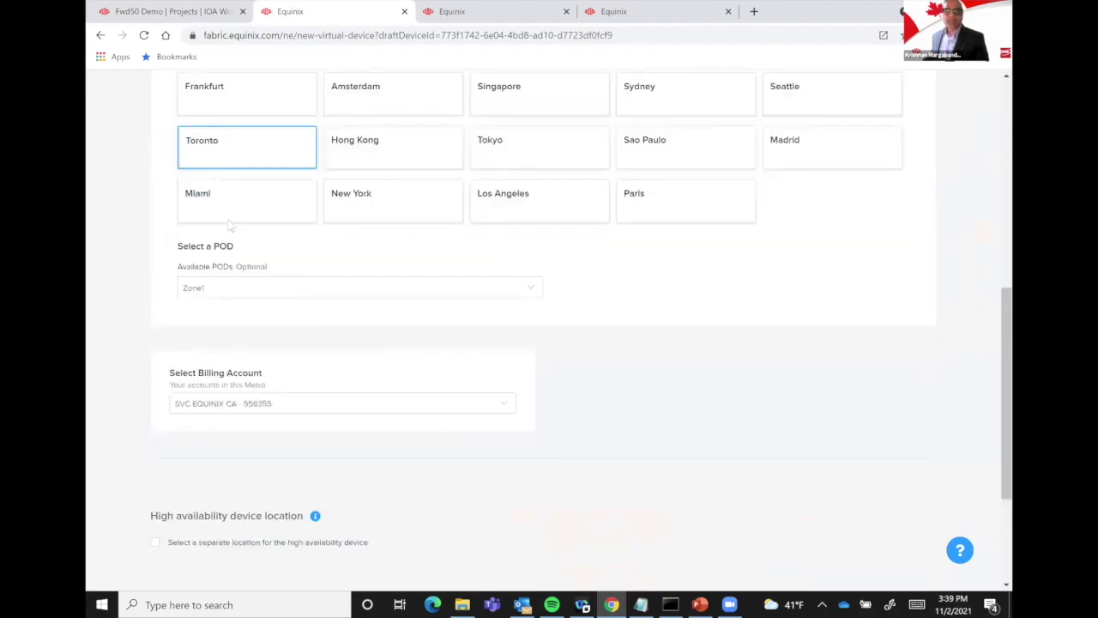
{"action": "scroll", "coordinate": [778, 337], "scroll_direction": "up", "scroll_amount": 6}
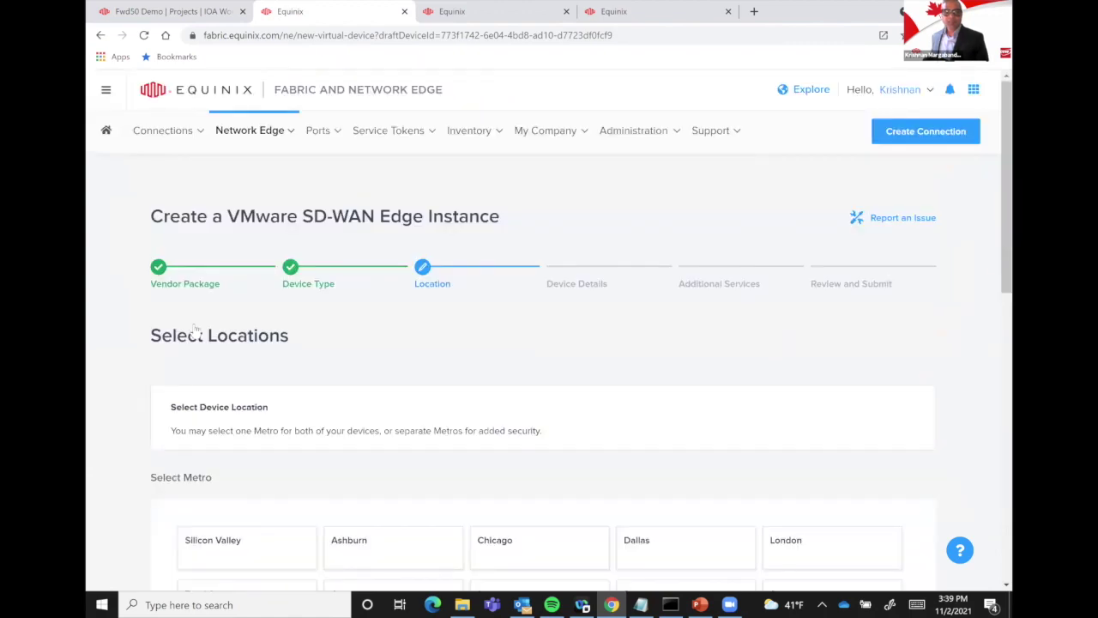
{"action": "scroll", "coordinate": [833, 490], "scroll_direction": "down", "scroll_amount": 1}
{"action": "scroll", "coordinate": [432, 414], "scroll_direction": "down", "scroll_amount": 2}
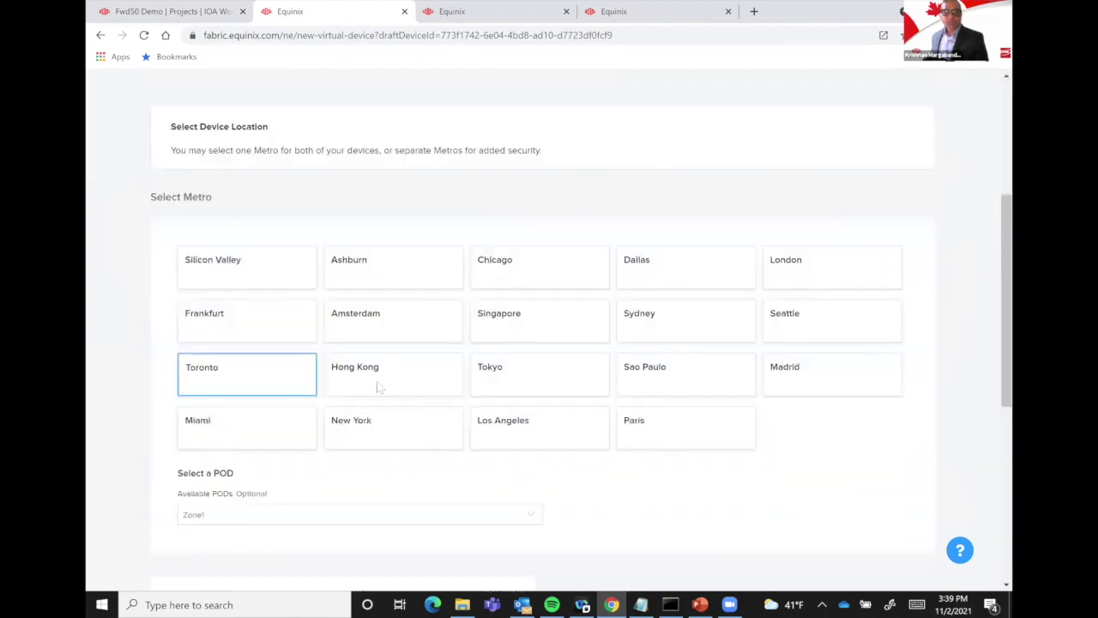
{"action": "scroll", "coordinate": [817, 491], "scroll_direction": "down", "scroll_amount": 3}
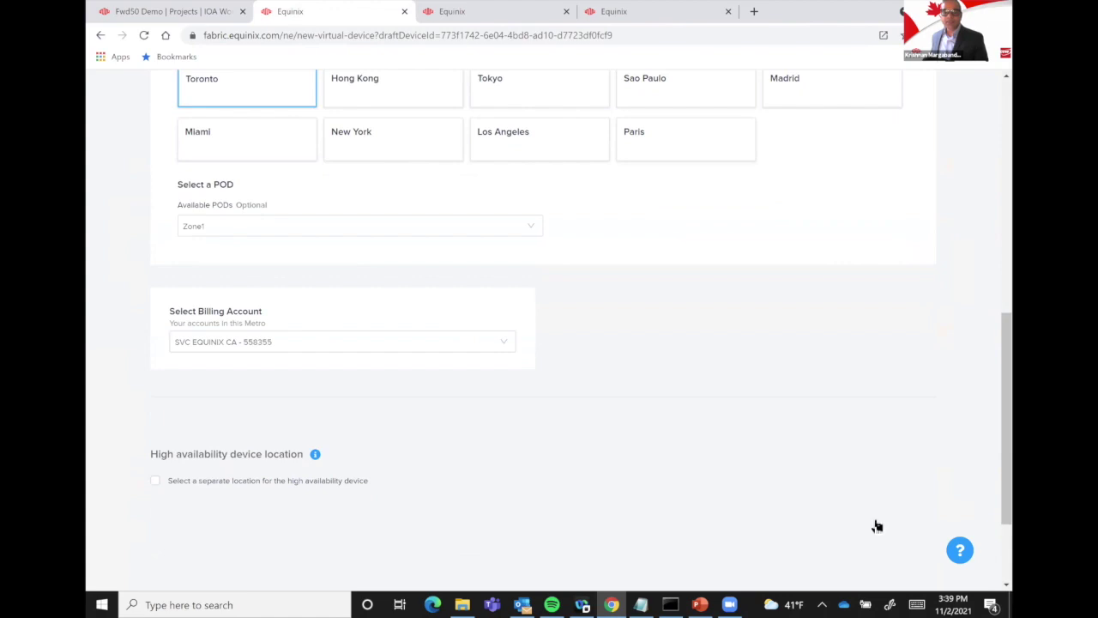
{"action": "scroll", "coordinate": [873, 523], "scroll_direction": "down", "scroll_amount": 2}
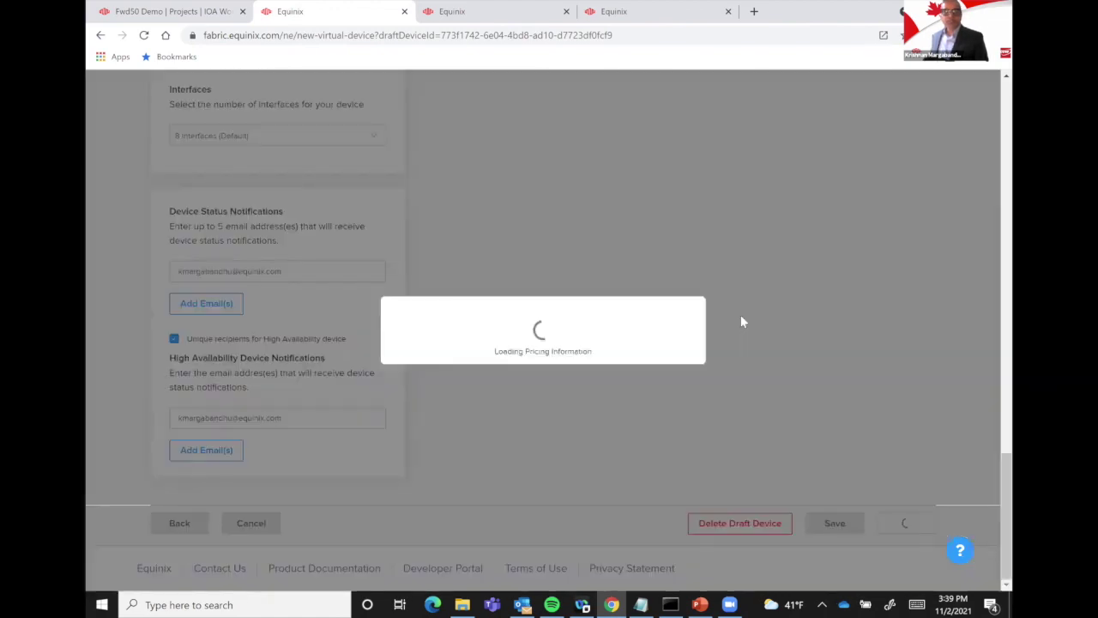
Step: Review the draft's device details, interfaces and notification settings, and proceed to the additional services
{"action": "scroll", "coordinate": [289, 166], "scroll_direction": "up", "scroll_amount": 3}
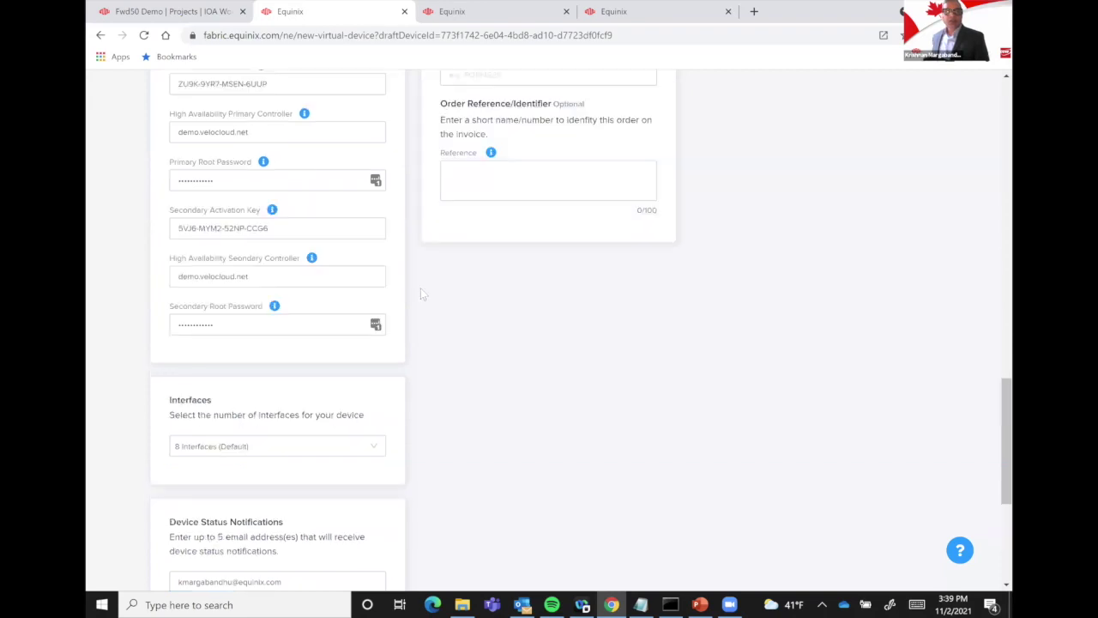
{"action": "scroll", "coordinate": [223, 184], "scroll_direction": "up", "scroll_amount": 1}
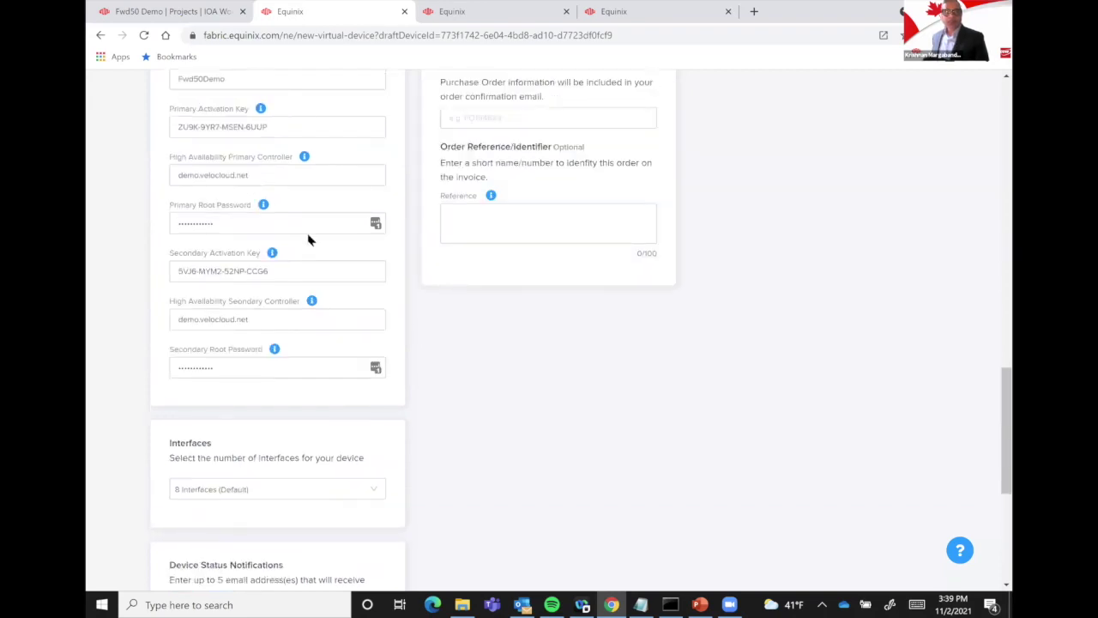
{"action": "scroll", "coordinate": [302, 246], "scroll_direction": "up", "scroll_amount": 3}
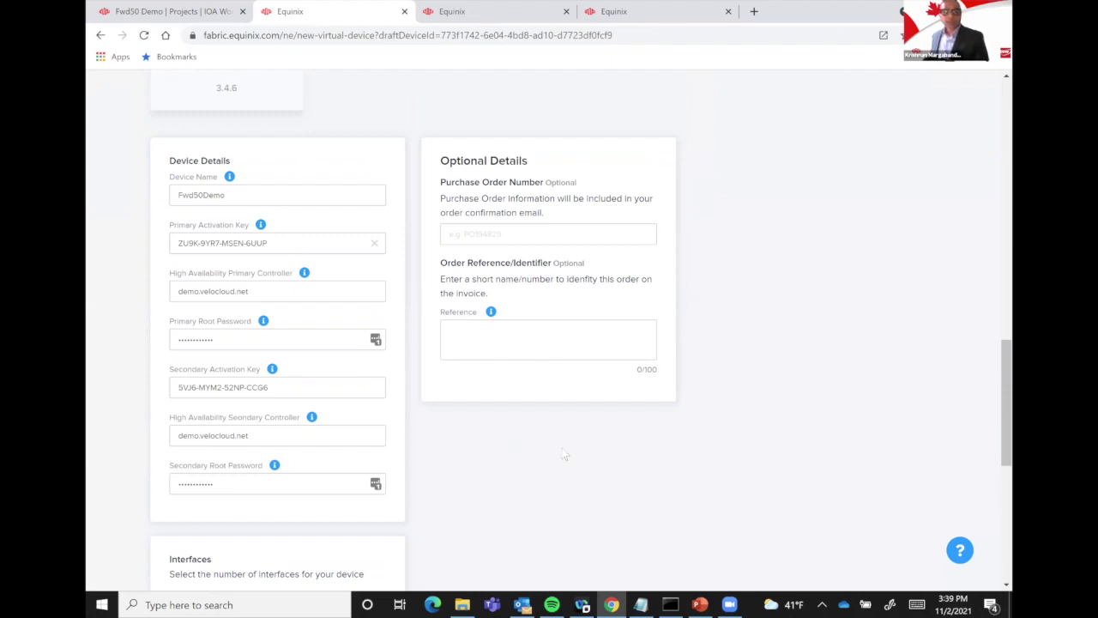
{"action": "scroll", "coordinate": [562, 448], "scroll_direction": "down", "scroll_amount": 1}
{"action": "scroll", "coordinate": [673, 449], "scroll_direction": "down", "scroll_amount": 2}
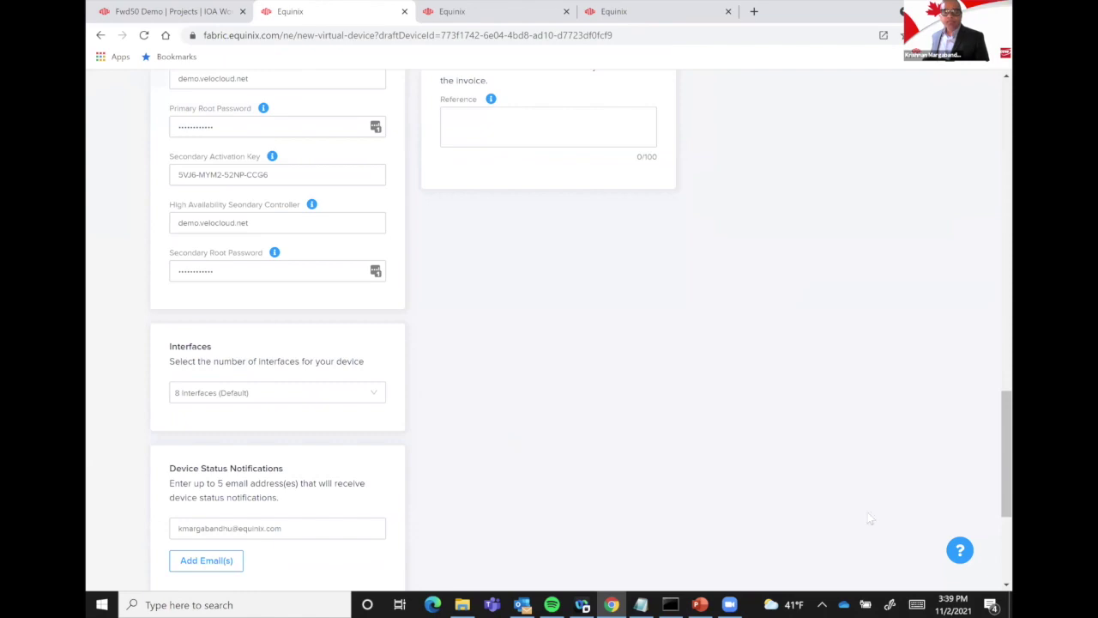
{"action": "scroll", "coordinate": [673, 449], "scroll_direction": "down", "scroll_amount": 3}
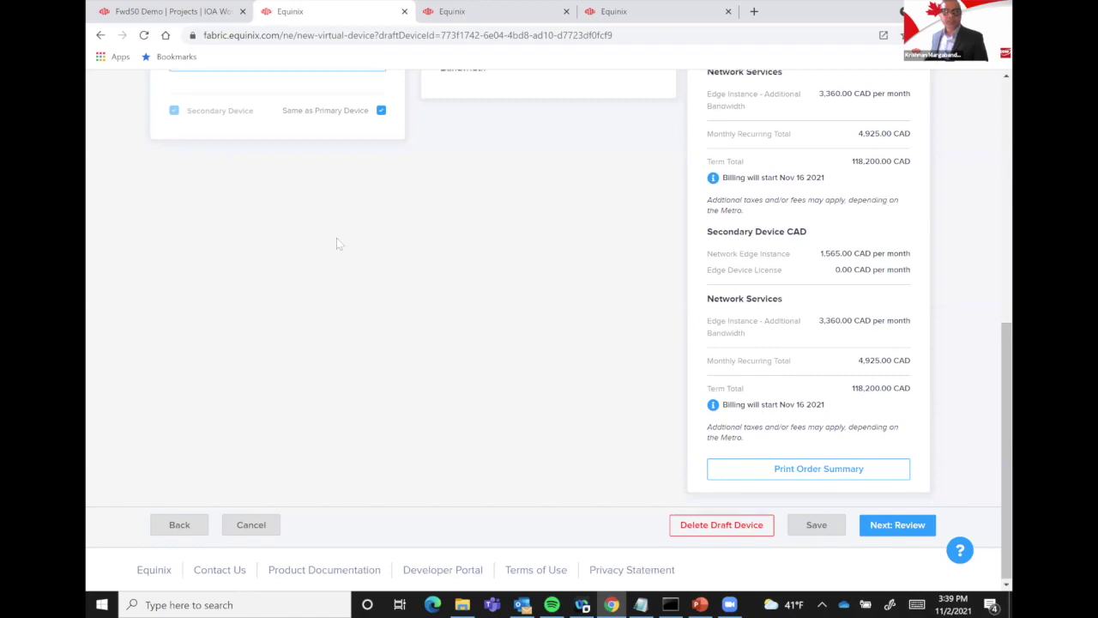
Step: Check the access IP template, additional bandwidth, term length and pricing overview, and proceed to the order review
{"action": "scroll", "coordinate": [308, 289], "scroll_direction": "up", "scroll_amount": 5}
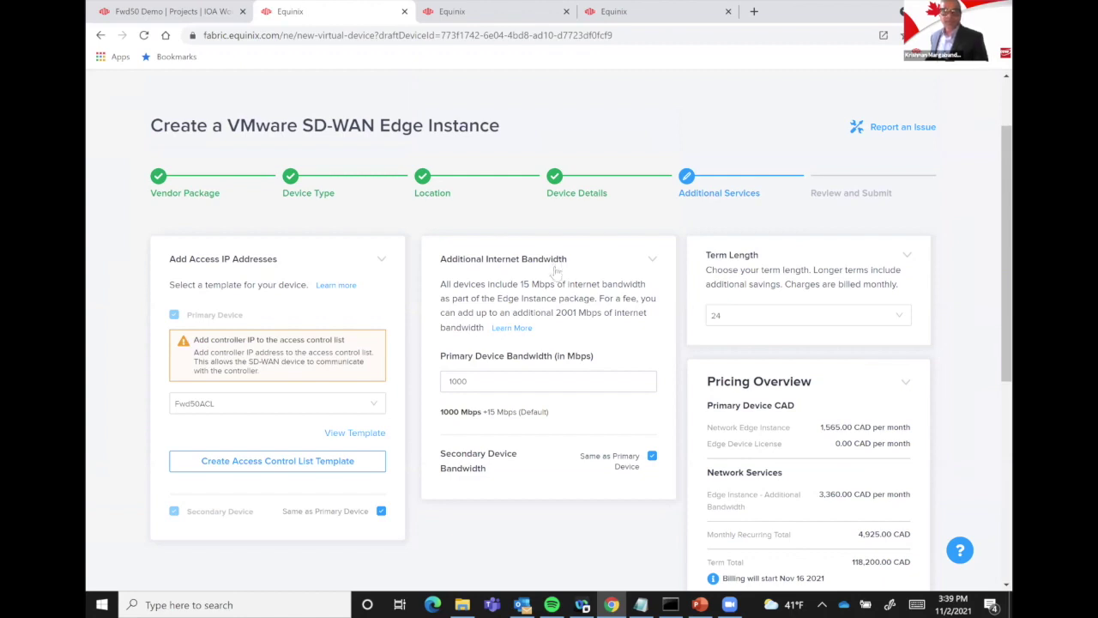
{"action": "scroll", "coordinate": [556, 271], "scroll_direction": "down", "scroll_amount": 2}
{"action": "scroll", "coordinate": [908, 529], "scroll_direction": "down", "scroll_amount": 5}
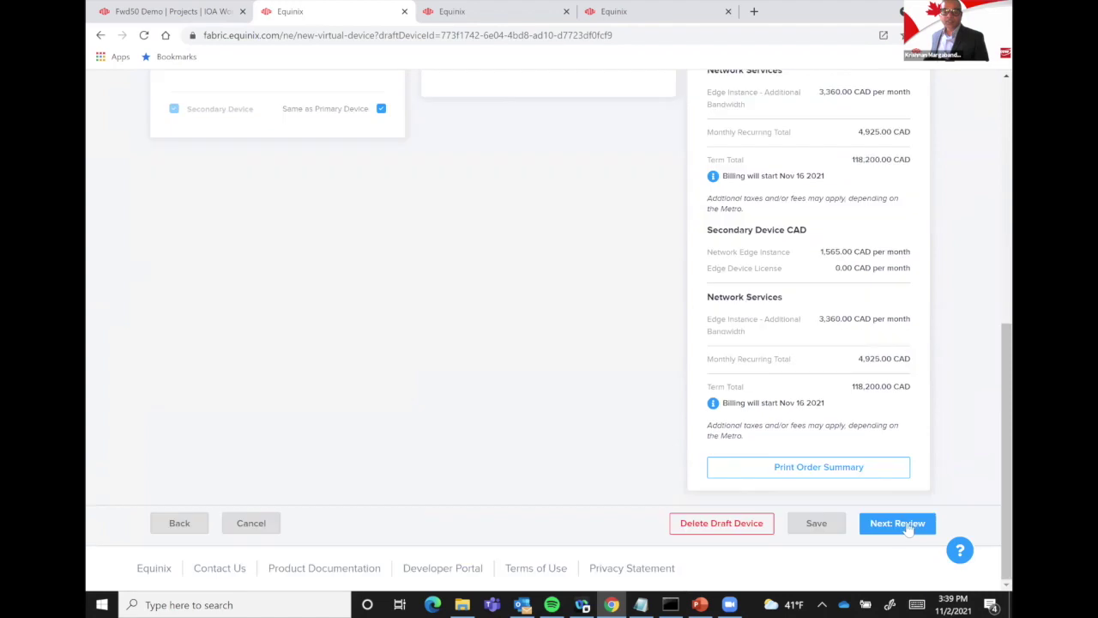
{"action": "left_click", "coordinate": [907, 529]}
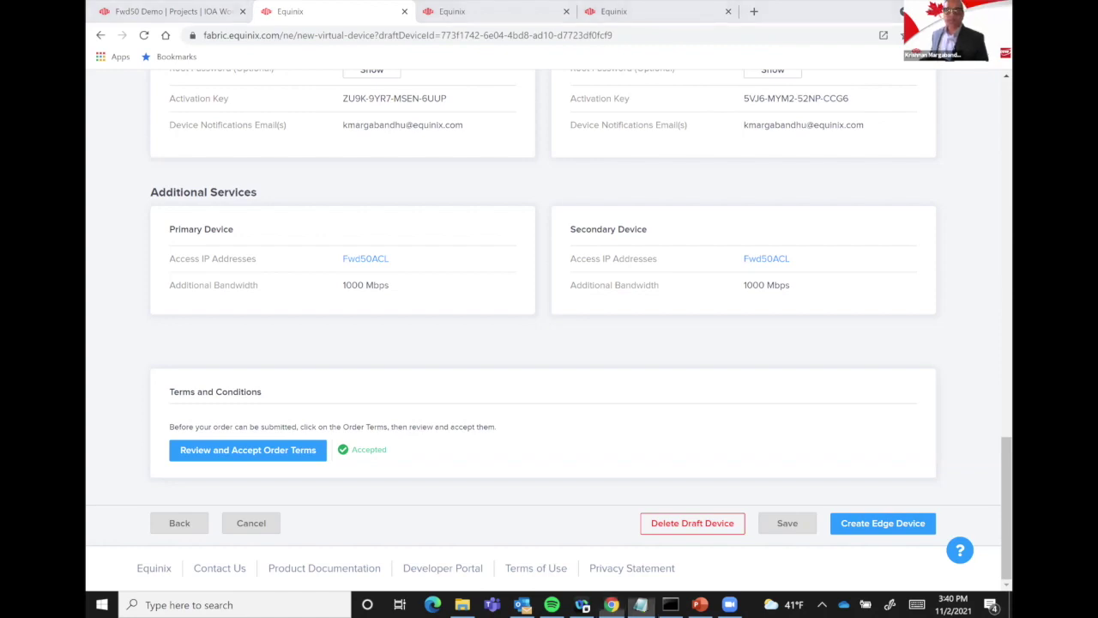
Step: Switch to the main file in Notepad and read the Terraform definitions for the Google connections, Fortigate device and ACL template
{"action": "key", "text": "alt+Tab"}
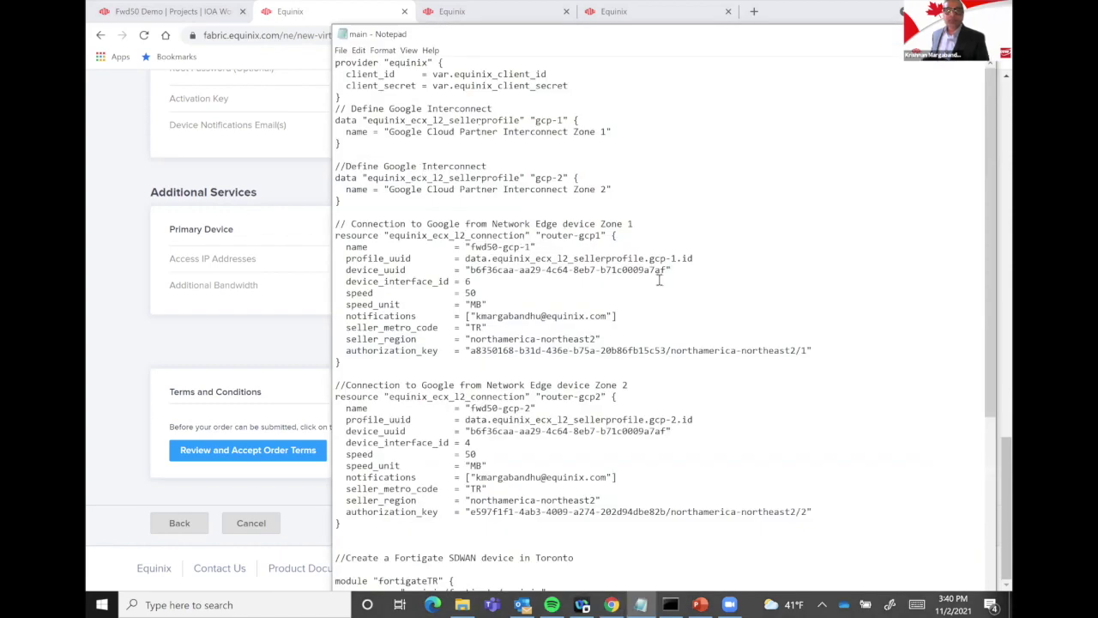
{"action": "scroll", "coordinate": [662, 251], "scroll_direction": "down", "scroll_amount": 1}
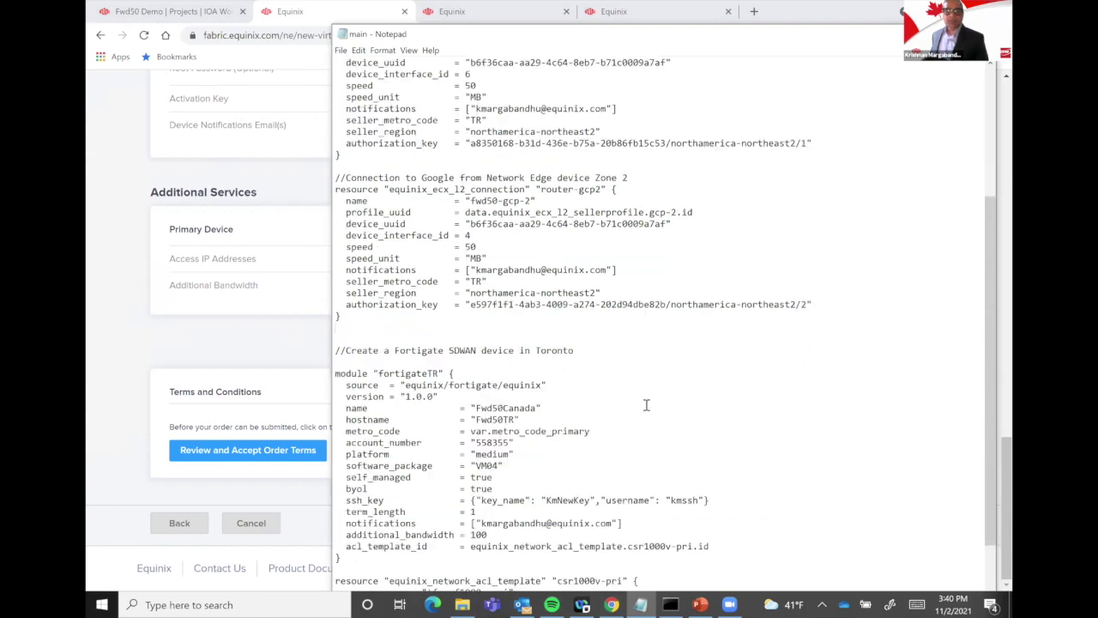
{"action": "scroll", "coordinate": [618, 368], "scroll_direction": "down", "scroll_amount": 1}
{"action": "scroll", "coordinate": [750, 416], "scroll_direction": "down", "scroll_amount": 2}
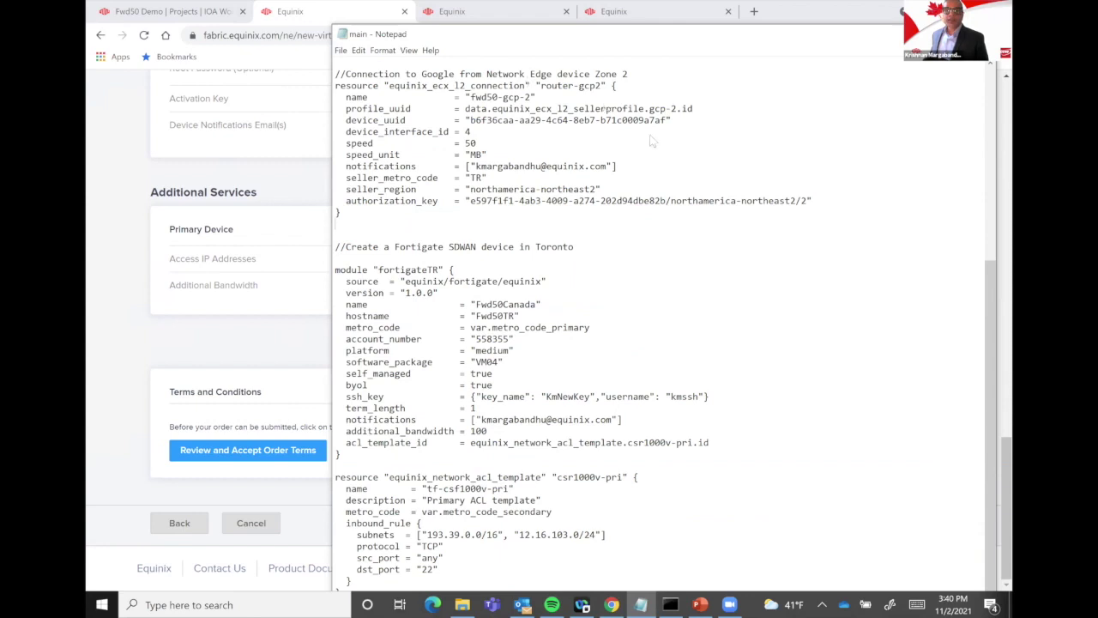
Step: Switch to Command Prompt and run "terraform apply" in the Fwd50 Demo folder
{"action": "key", "text": "alt+Tab"}
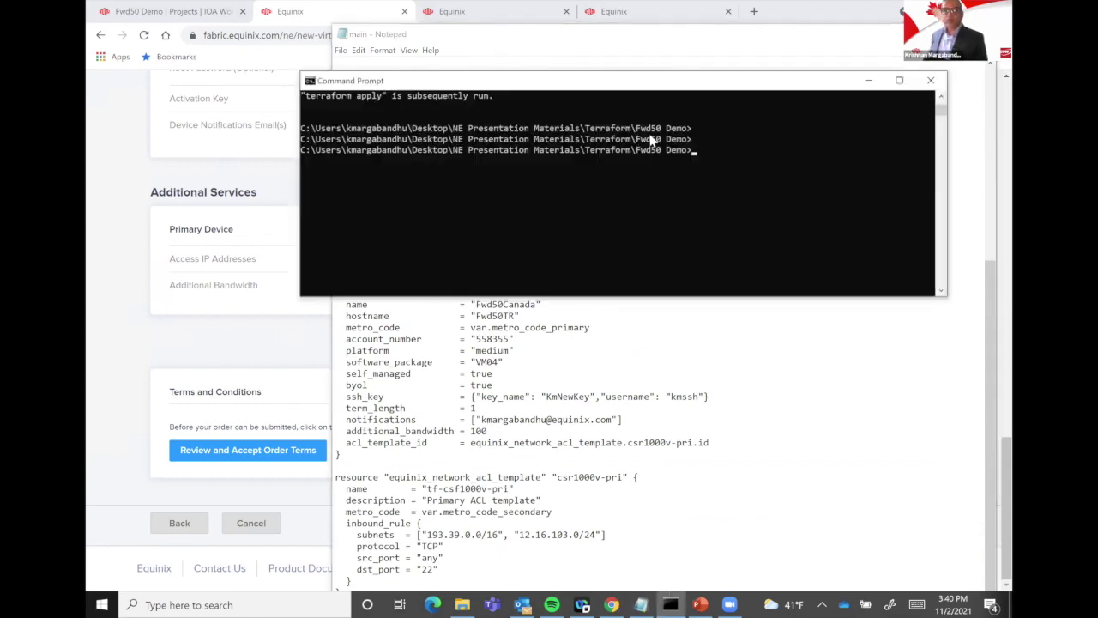
{"action": "type", "text": "terraform a"}
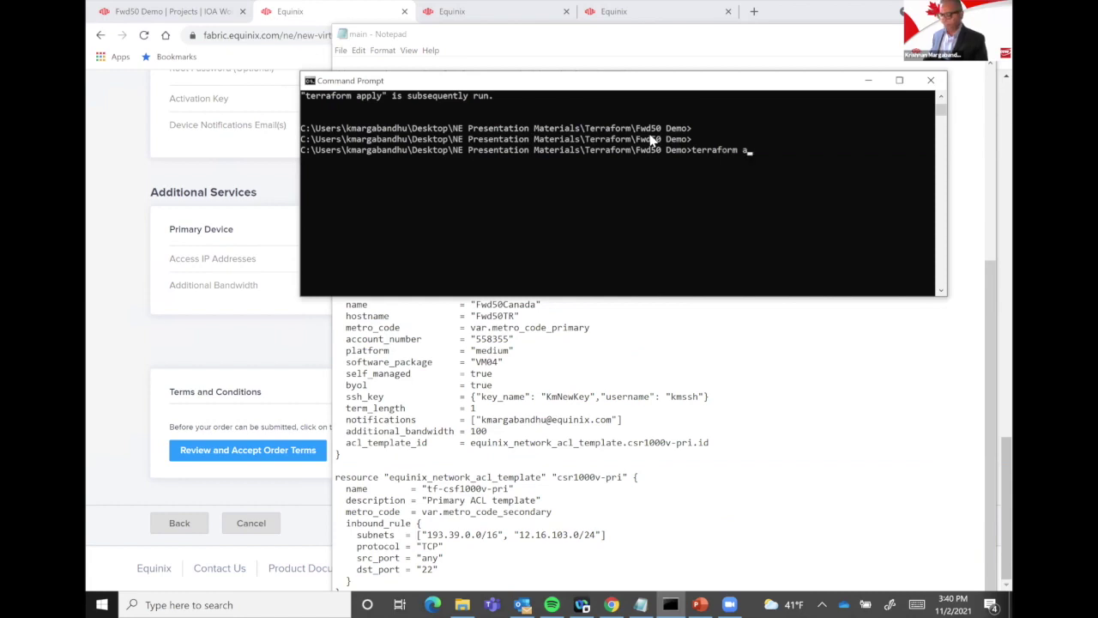
{"action": "type", "text": "pply"}
{"action": "key", "text": "Return"}
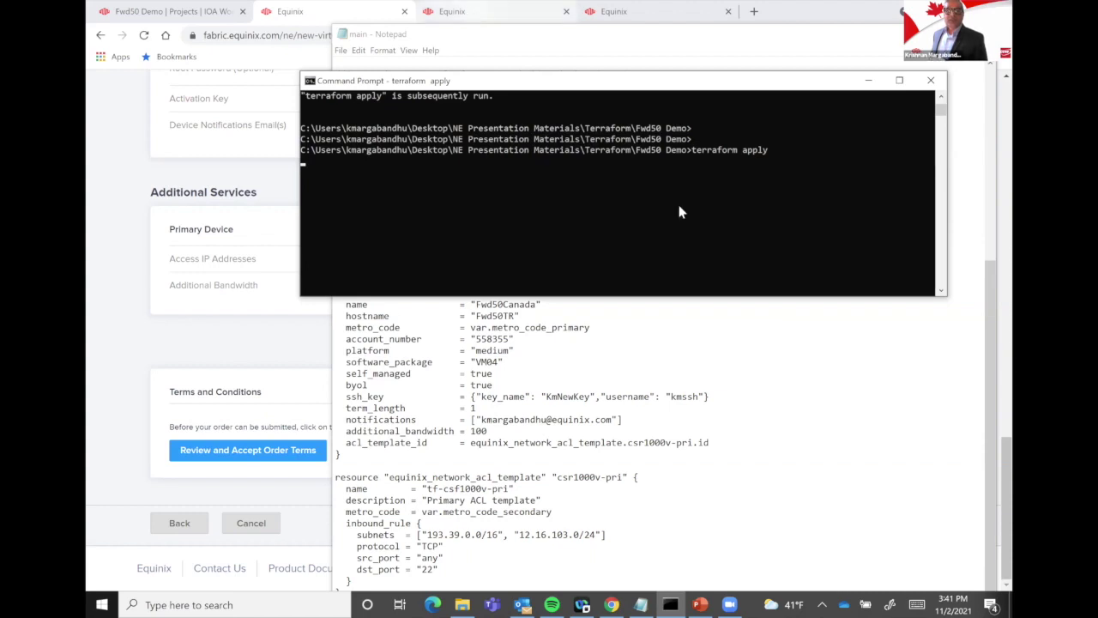
Step: View Fwd50Toronto's virtual connections in the browser, and approve the Terraform plan in Command Prompt with "yes"
{"action": "key", "text": "alt+Tab"}
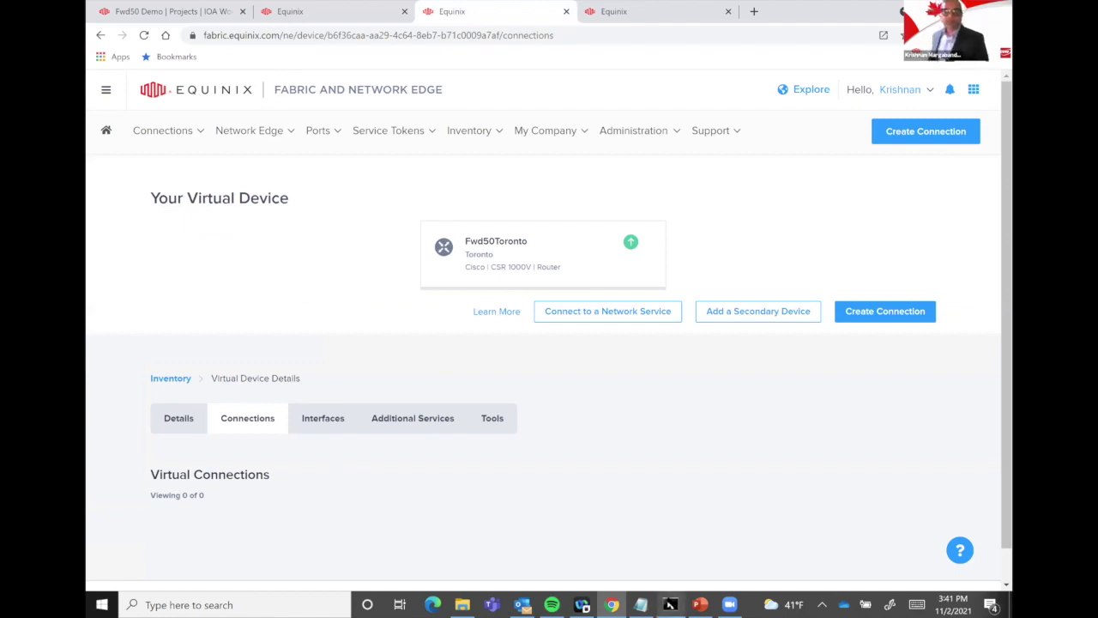
{"action": "mouse_move", "coordinate": [670, 604]}
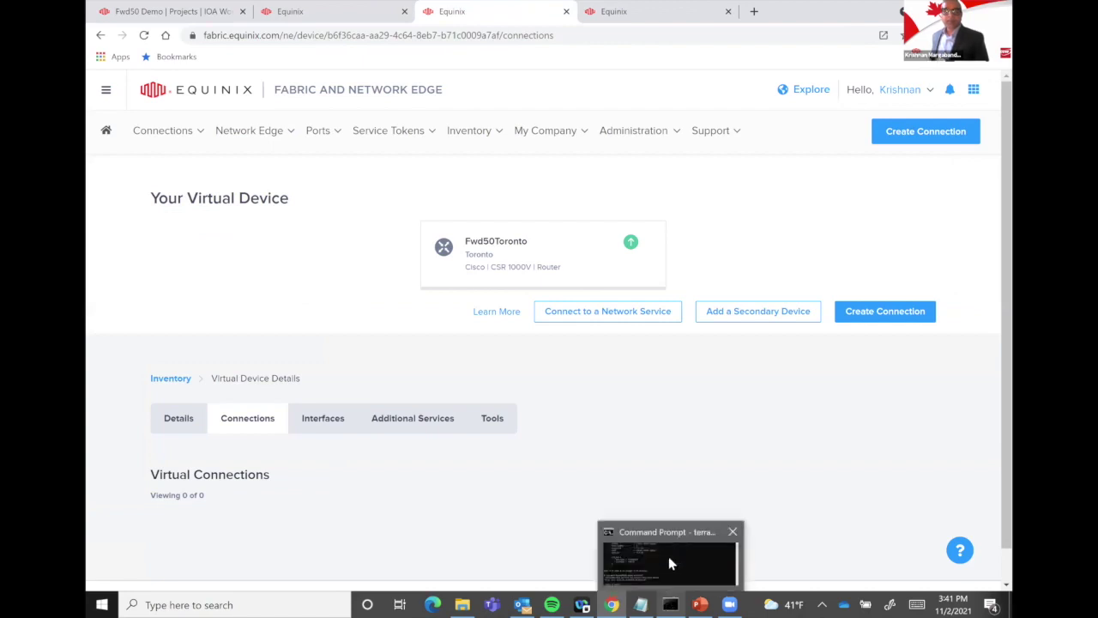
{"action": "left_click", "coordinate": [670, 558]}
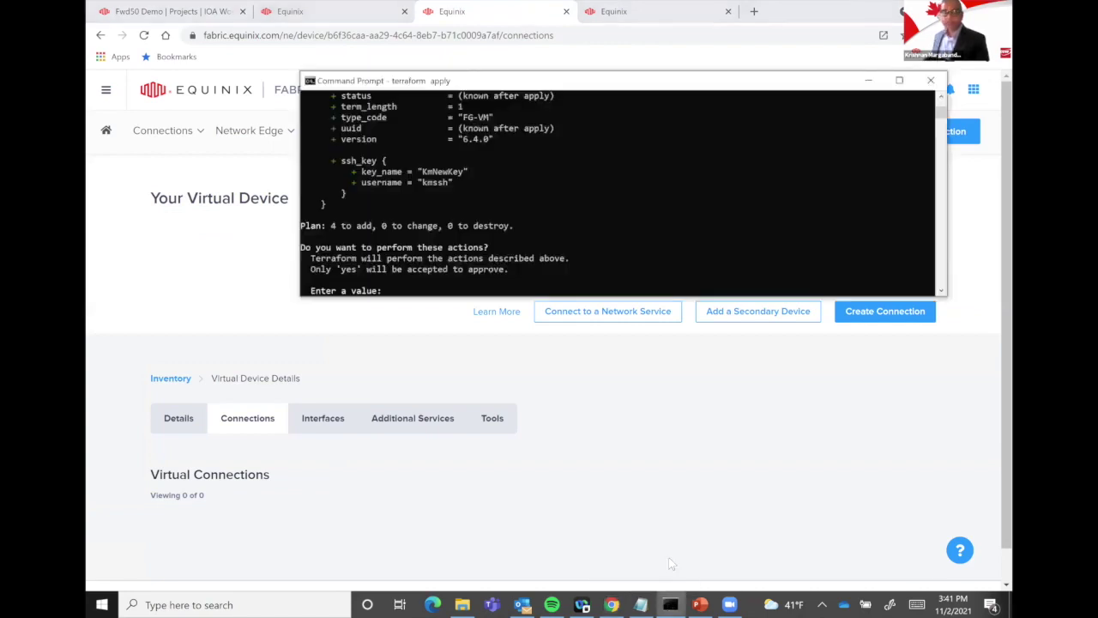
{"action": "type", "text": "yes"}
{"action": "key", "text": "Return"}
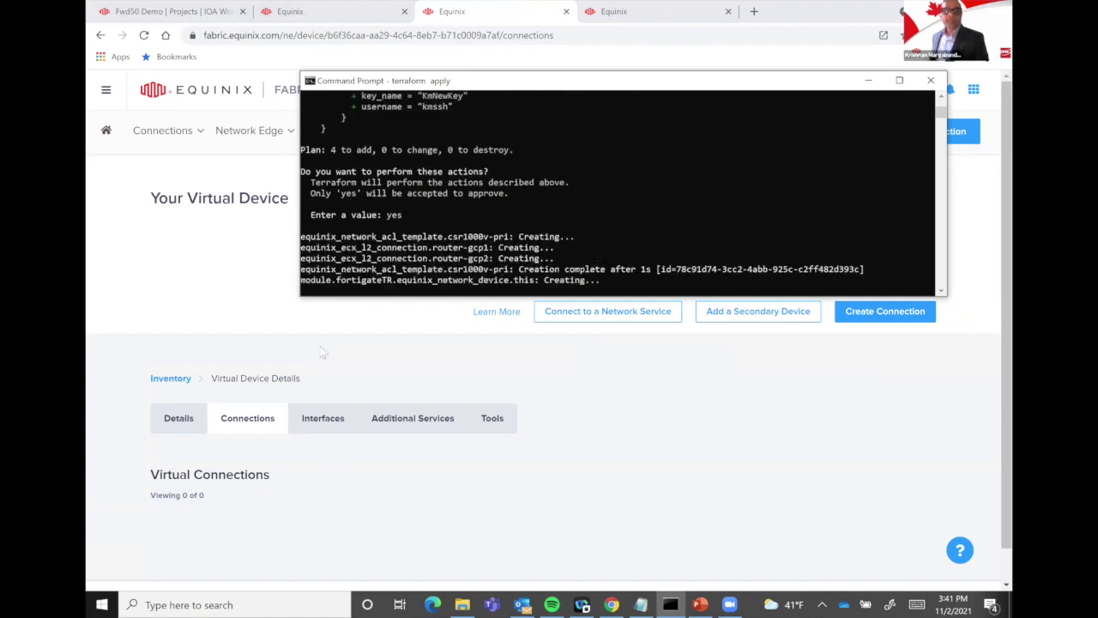
Step: Return to the browser, refresh Fwd50Toronto's connections page and inspect the fwd50-gcp-1 and fwd50-gcp-2 connections
{"action": "left_click", "coordinate": [188, 76]}
{"action": "key", "text": "F5"}
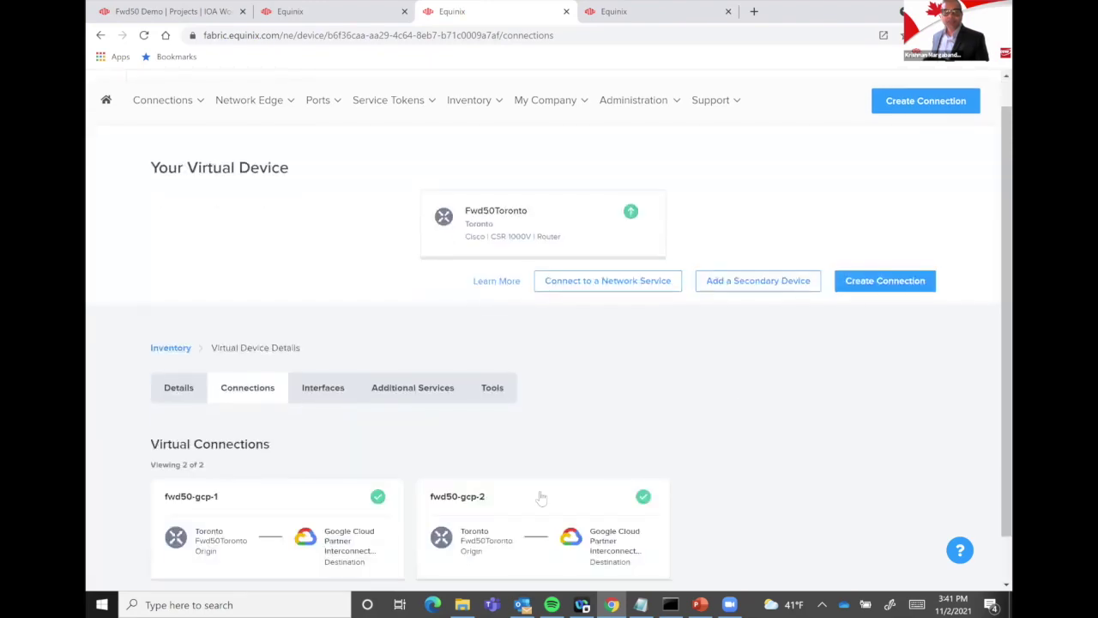
{"action": "scroll", "coordinate": [540, 497], "scroll_direction": "down", "scroll_amount": 1}
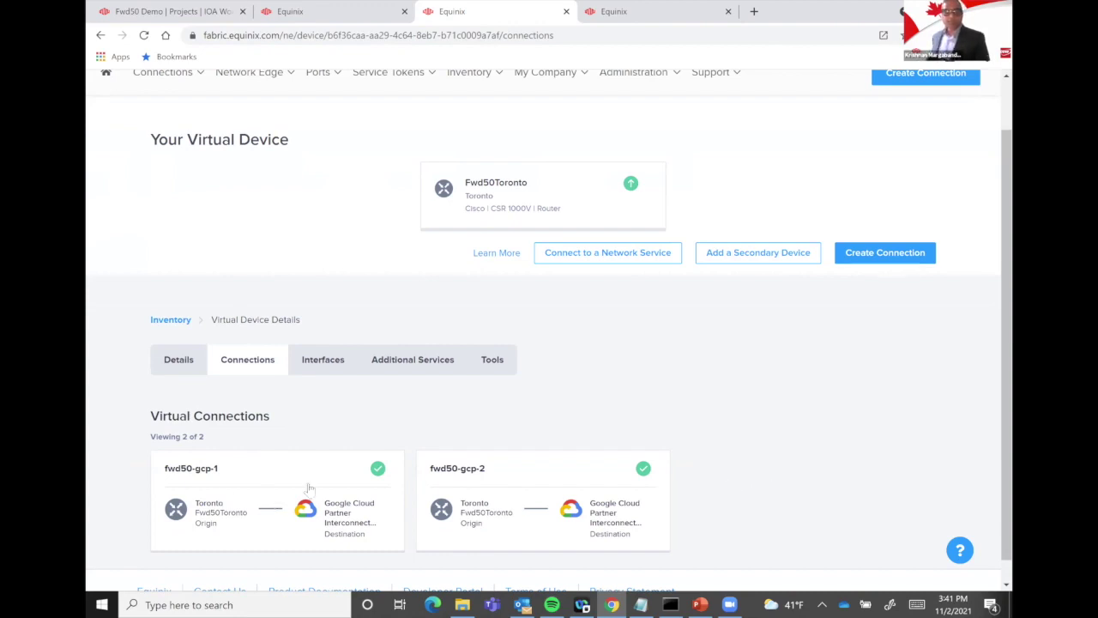
{"action": "scroll", "coordinate": [310, 488], "scroll_direction": "down", "scroll_amount": 1}
{"action": "left_click", "coordinate": [343, 479]}
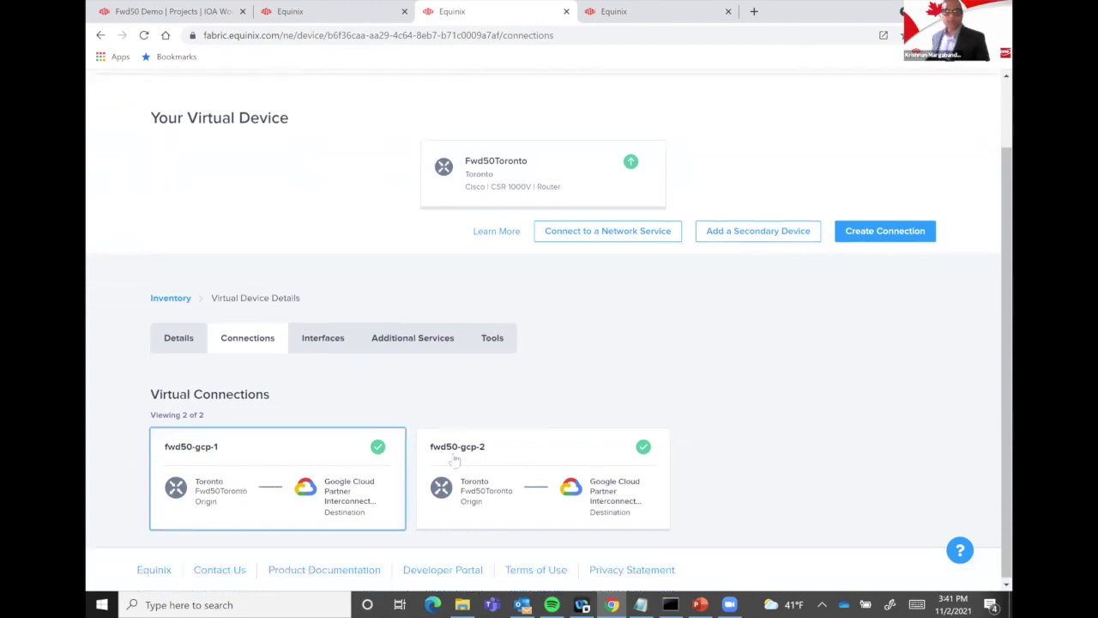
{"action": "left_click", "coordinate": [565, 464]}
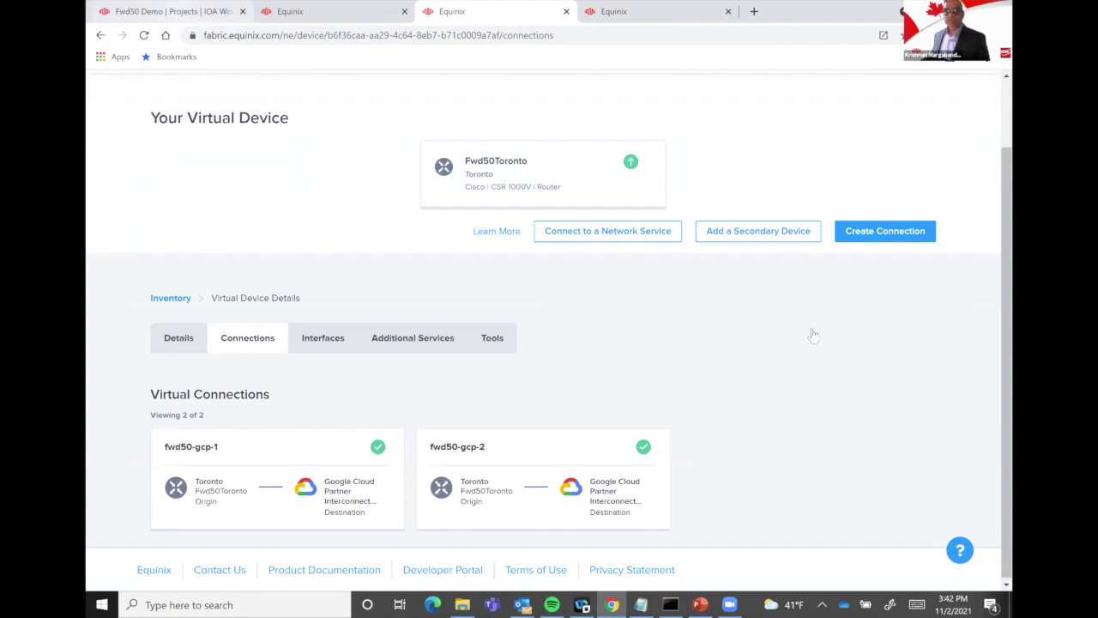
Step: Check the Terraform apply progress in Command Prompt and the status of Fwd50Canada in the Equinix virtual devices inventory
{"action": "key", "text": "ctrl+1"}
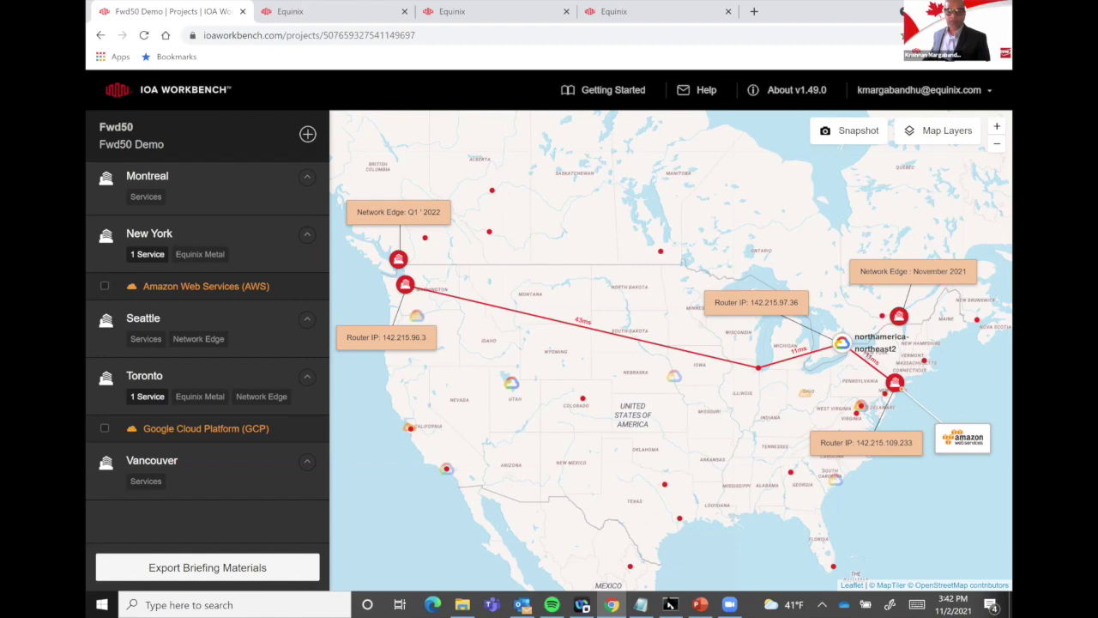
{"action": "left_click", "coordinate": [670, 604]}
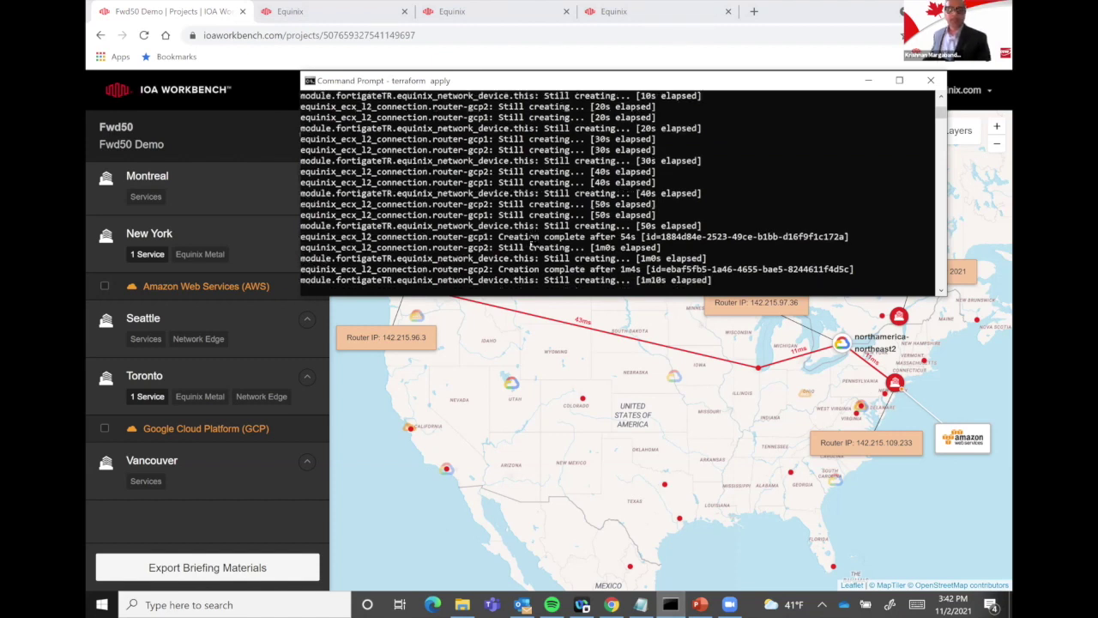
{"action": "left_click", "coordinate": [614, 13]}
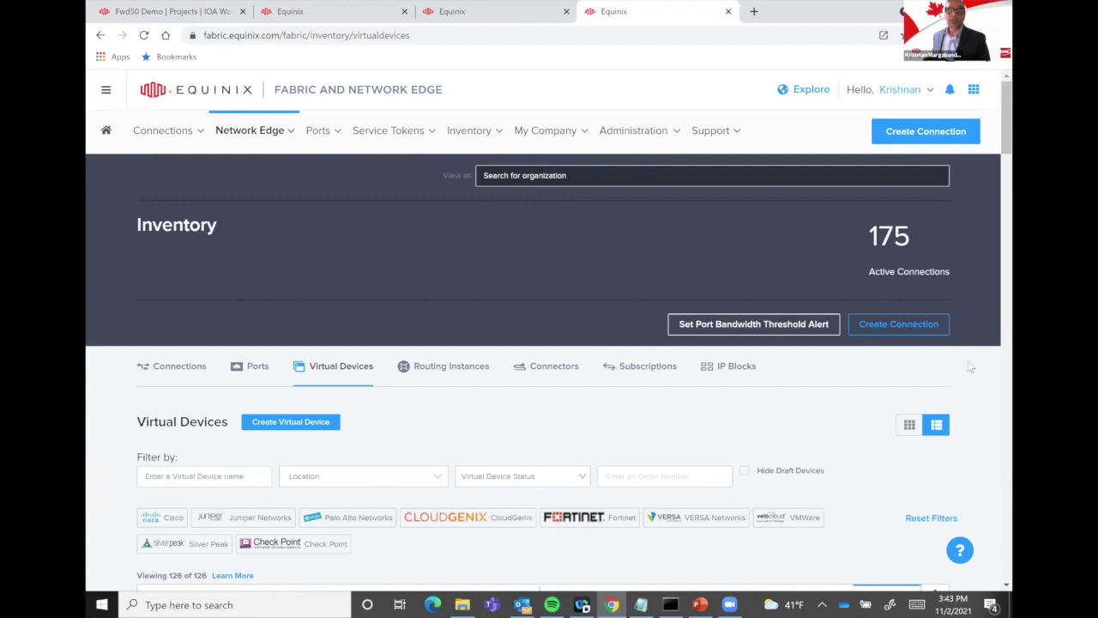
{"action": "scroll", "coordinate": [969, 366], "scroll_direction": "down", "scroll_amount": 3}
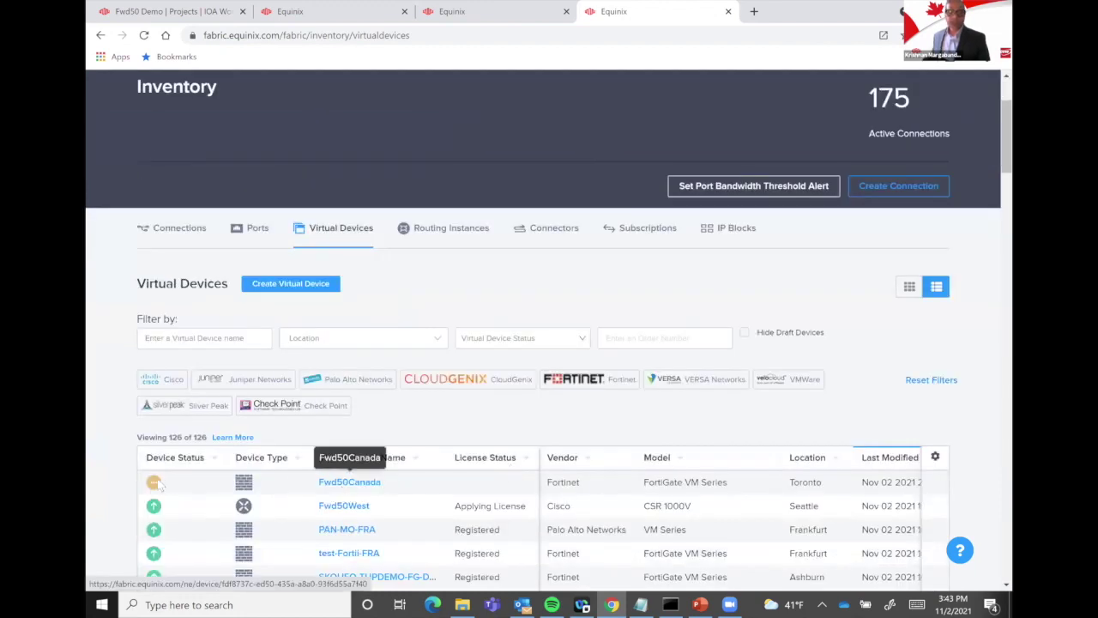
{"action": "mouse_move", "coordinate": [150, 485]}
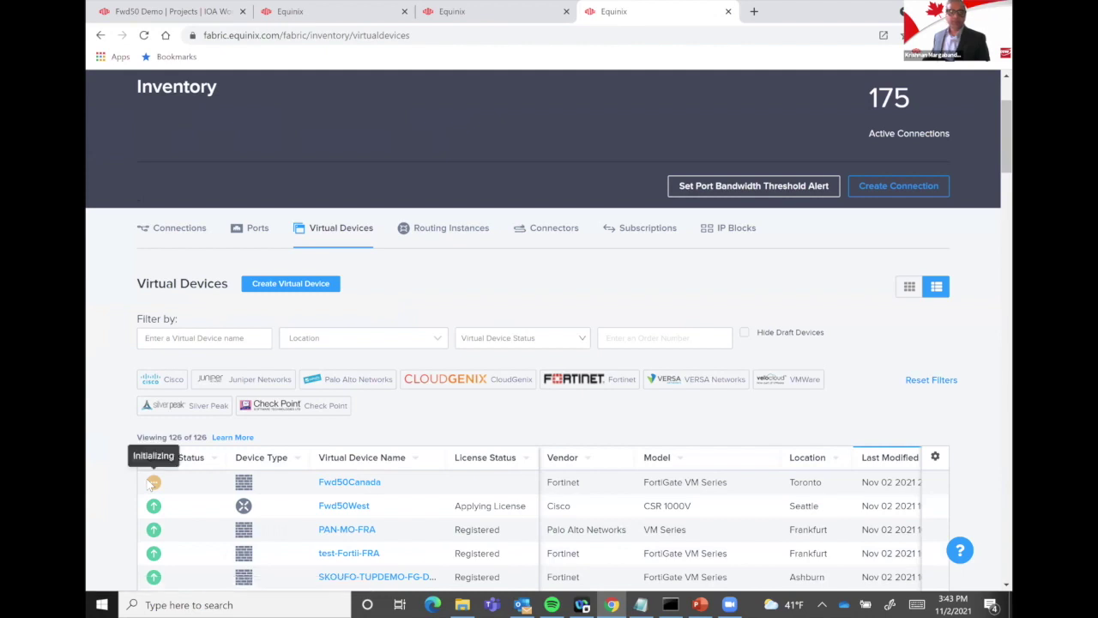